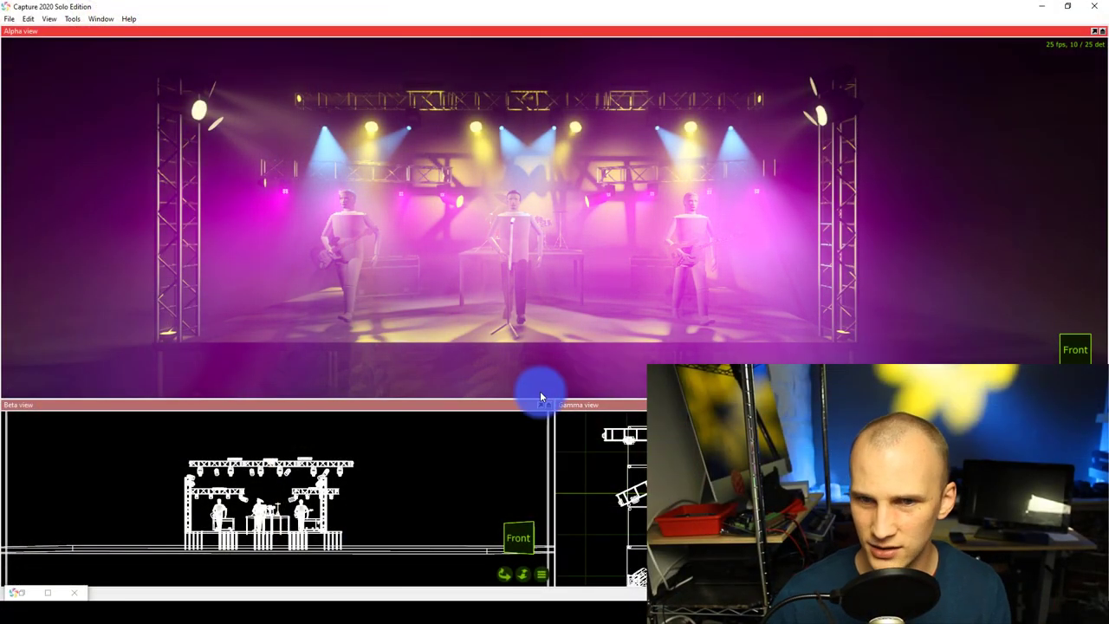
Orbit the Alpha view up to a raised angle looking down on the drum riser and trusses.
{"action": "left_click_drag", "start_coordinate": [555, 217], "coordinate": [485, 310]}
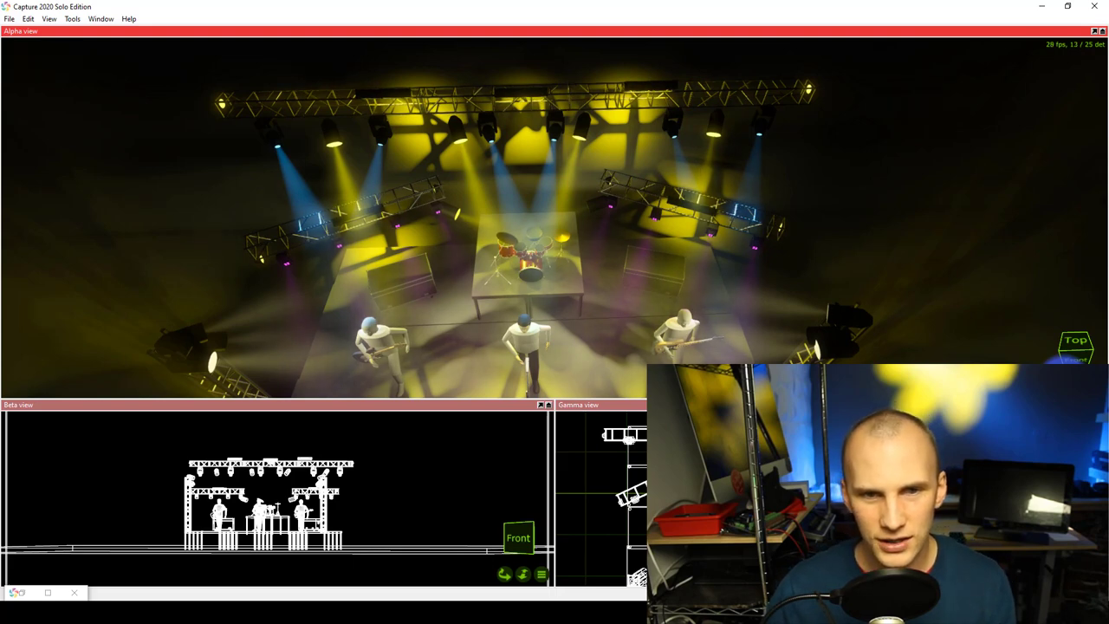
{"action": "left_click", "coordinate": [752, 201]}
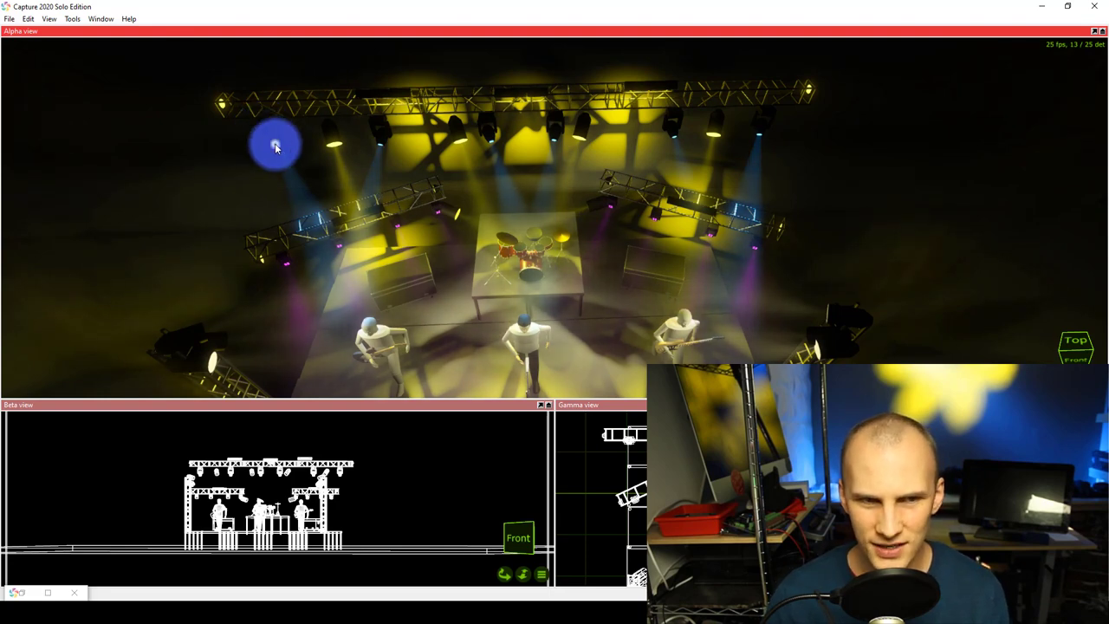
Try selecting upper-truss moving heads, clear the selection, and reset the Alpha view to front.
{"action": "left_click", "coordinate": [275, 143]}
{"action": "left_click", "coordinate": [332, 135]}
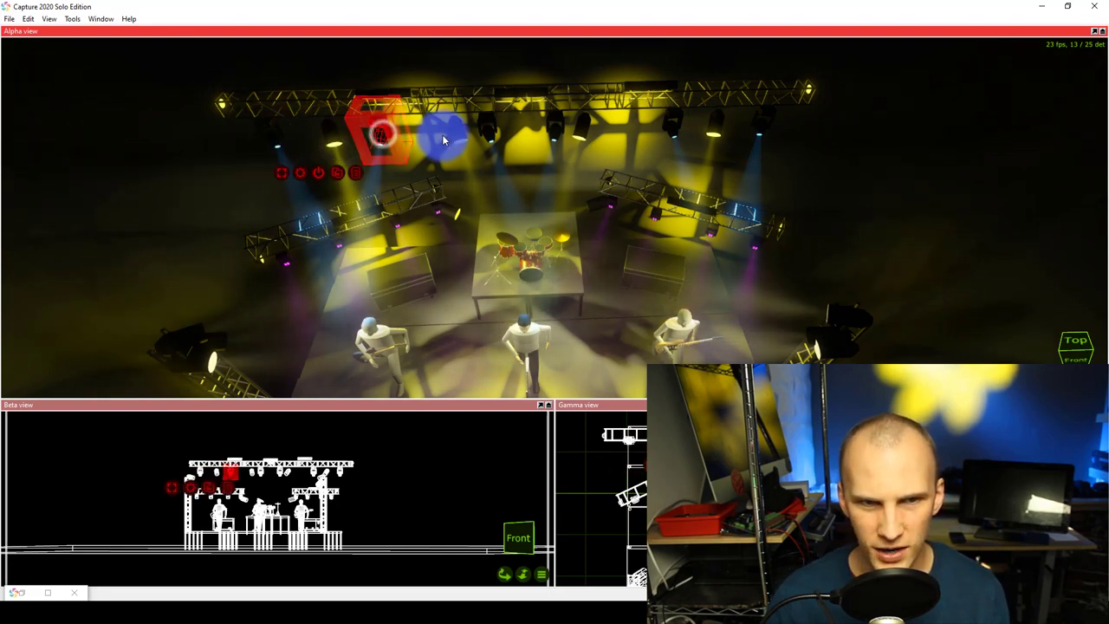
{"action": "key", "text": "Escape"}
{"action": "left_click", "coordinate": [485, 134]}
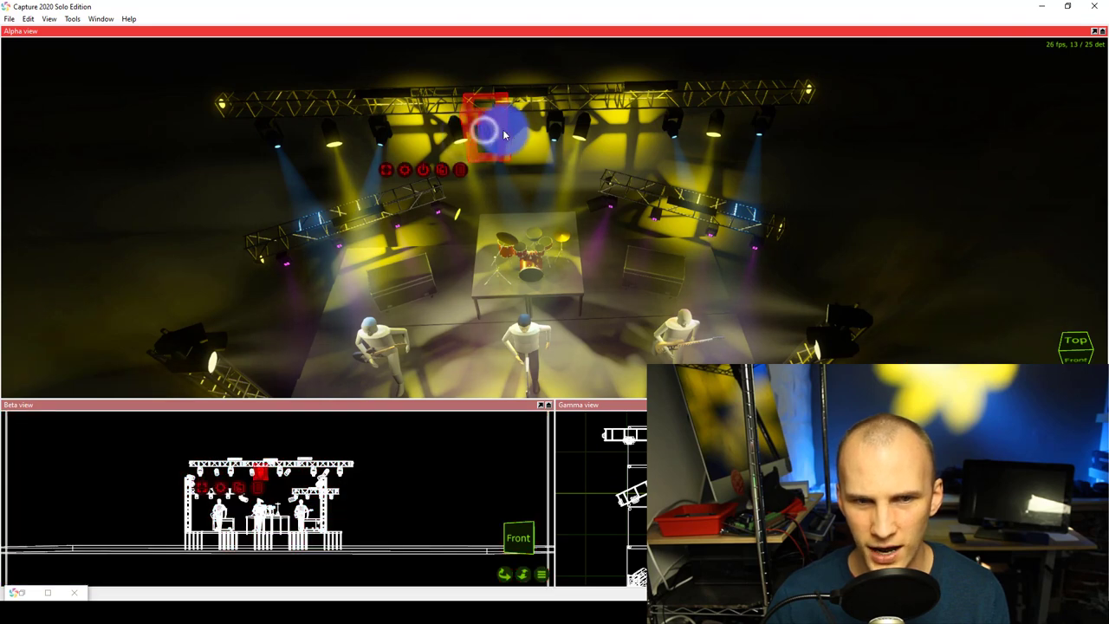
{"action": "left_click", "coordinate": [525, 124]}
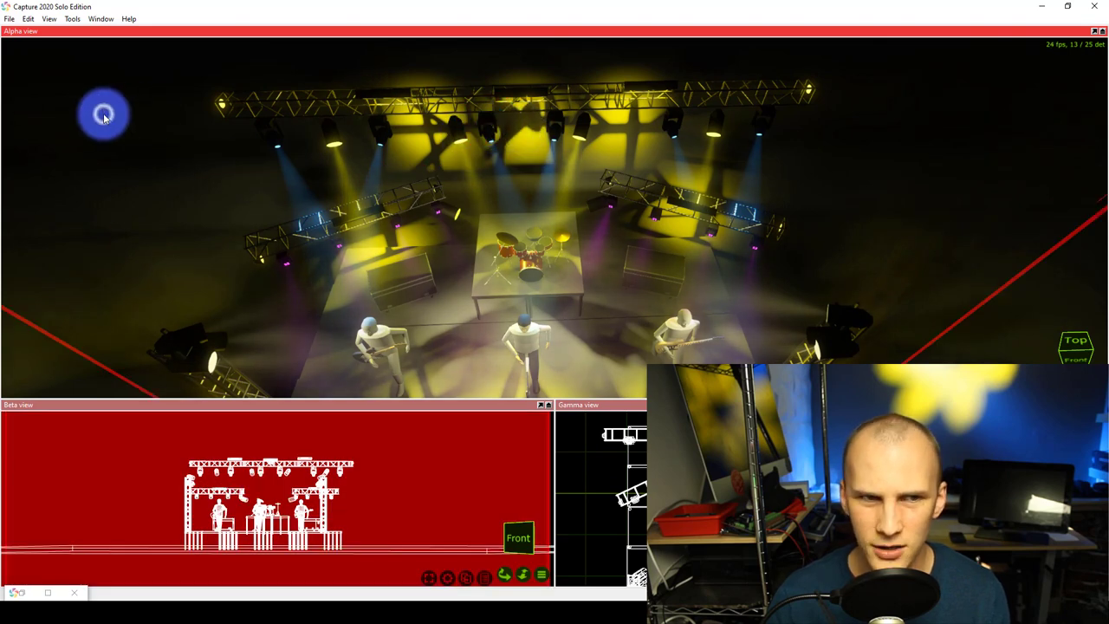
{"action": "left_click", "coordinate": [132, 214]}
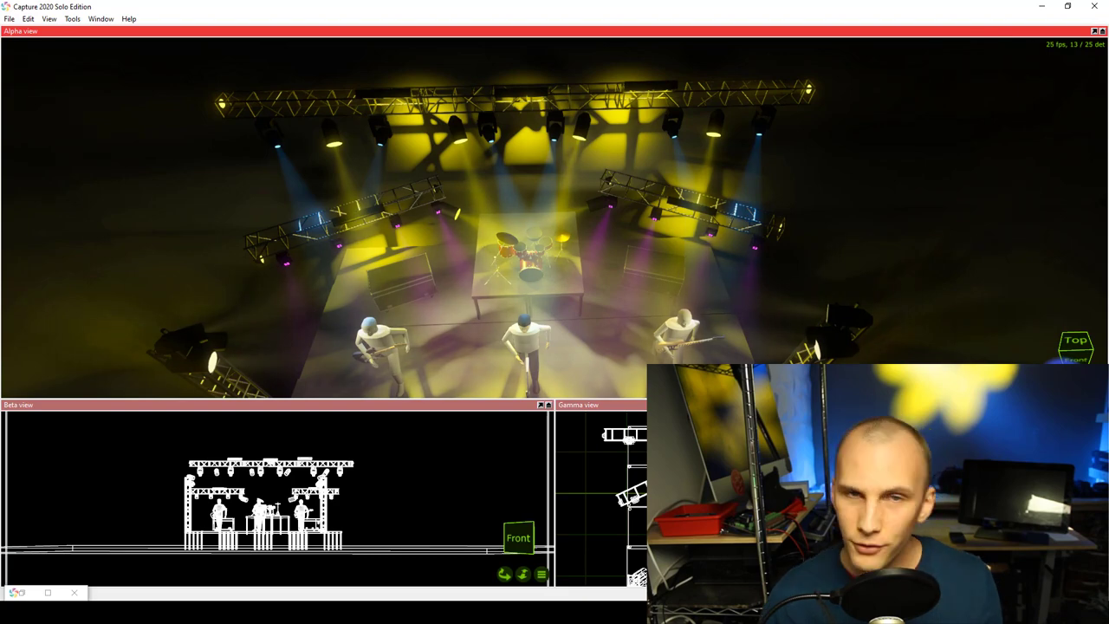
{"action": "right_click_drag", "start_coordinate": [1066, 351], "coordinate": [642, 329]}
{"action": "left_click", "coordinate": [1073, 349]}
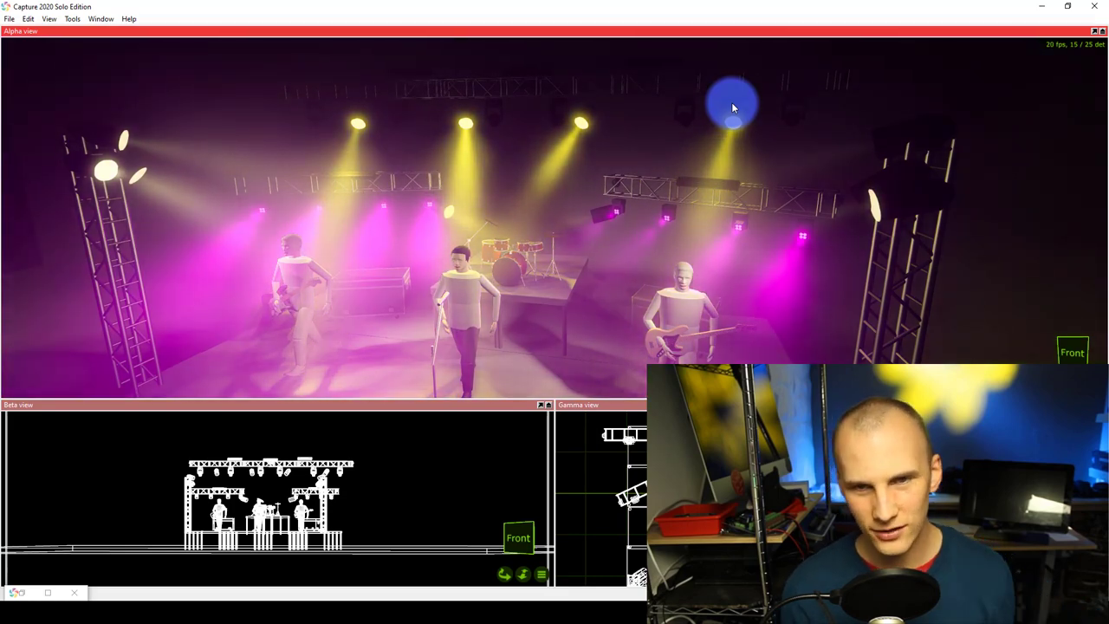
Use camera hotkey 1, then orbit and fly in to view the hazy stage from the left.
{"action": "key", "text": "1"}
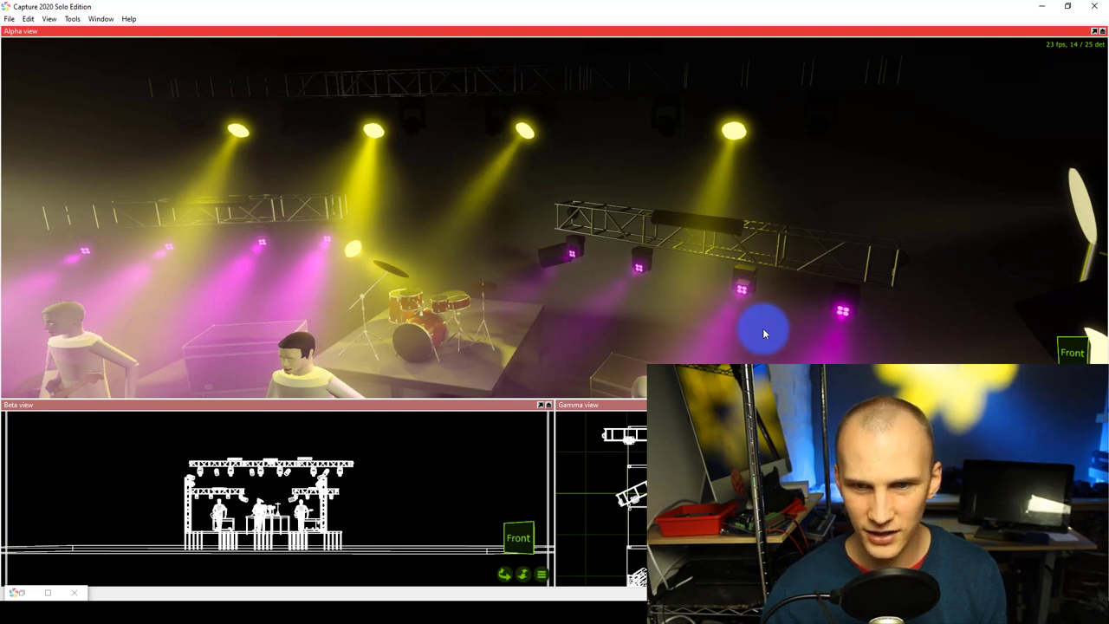
{"action": "left_click_drag", "start_coordinate": [438, 212], "coordinate": [532, 218]}
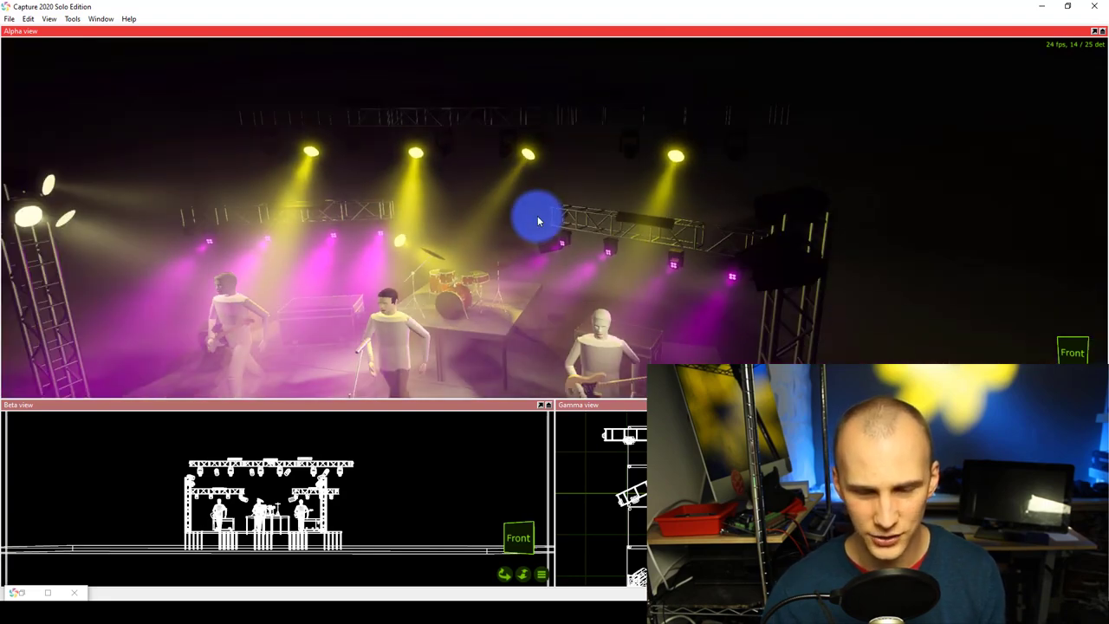
{"action": "right_click_drag", "start_coordinate": [537, 216], "coordinate": [540, 208]}
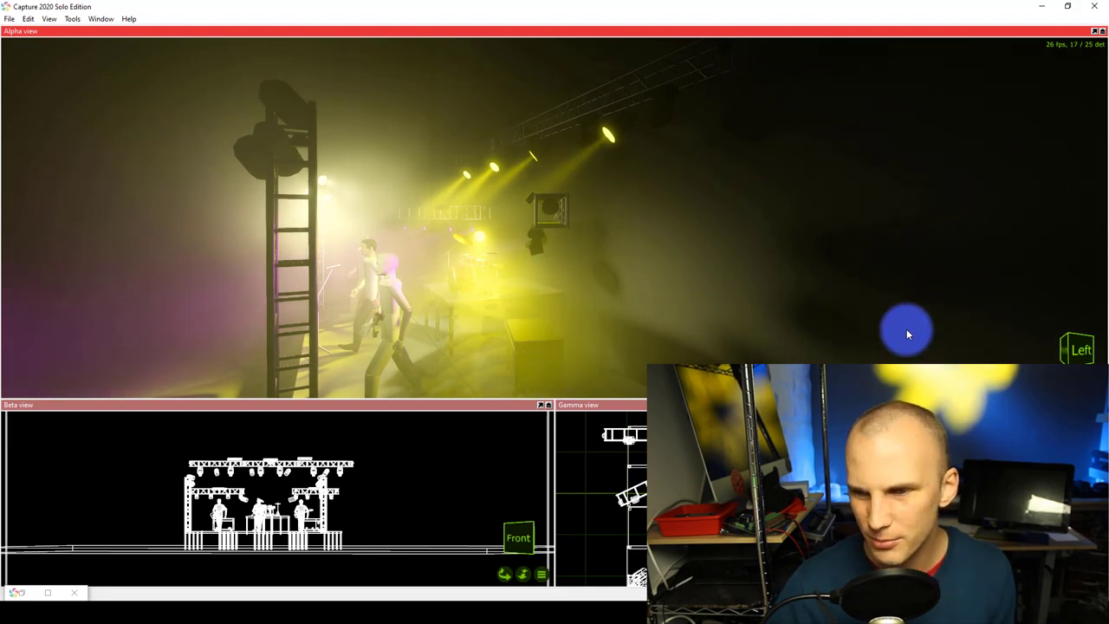
Snap the Alpha view back to a straight front view of the stage.
{"action": "left_click", "coordinate": [1077, 350]}
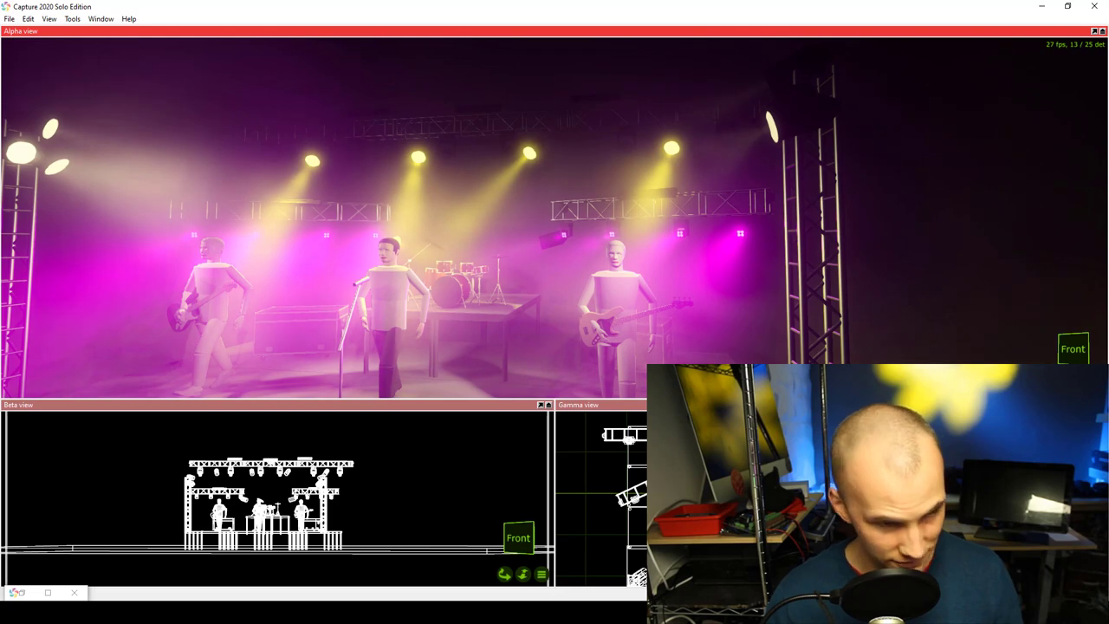
Move the fixture above the singer's left side up onto the truss above.
{"action": "left_click", "coordinate": [565, 227]}
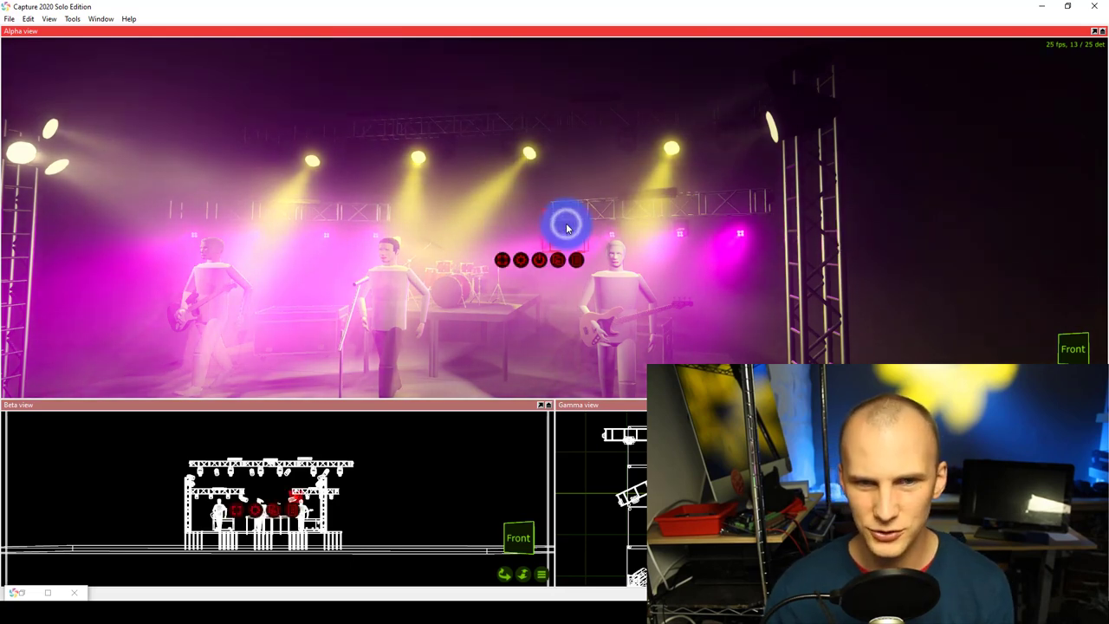
{"action": "left_click_drag", "start_coordinate": [564, 230], "coordinate": [569, 141]}
{"action": "left_click", "coordinate": [375, 234]}
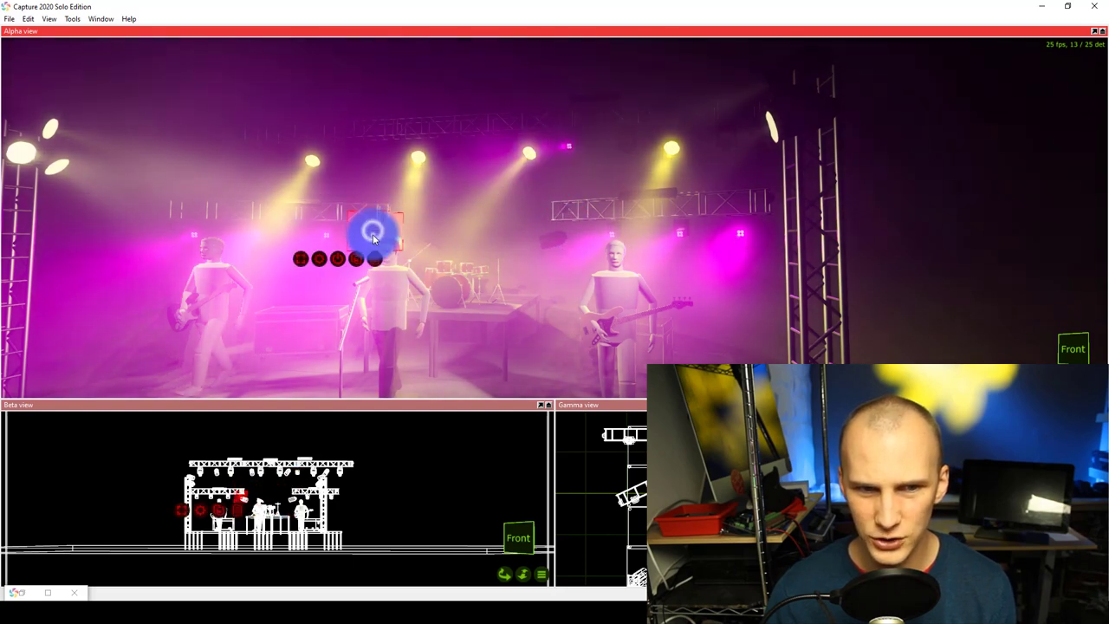
{"action": "left_click_drag", "start_coordinate": [374, 234], "coordinate": [374, 154]}
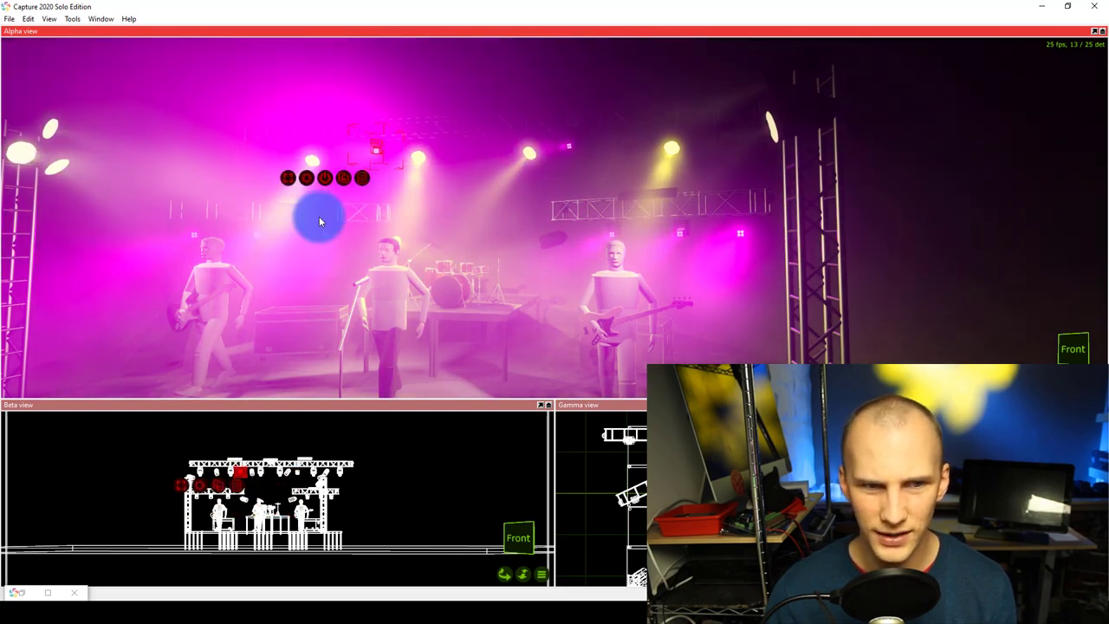
{"action": "left_click", "coordinate": [257, 238]}
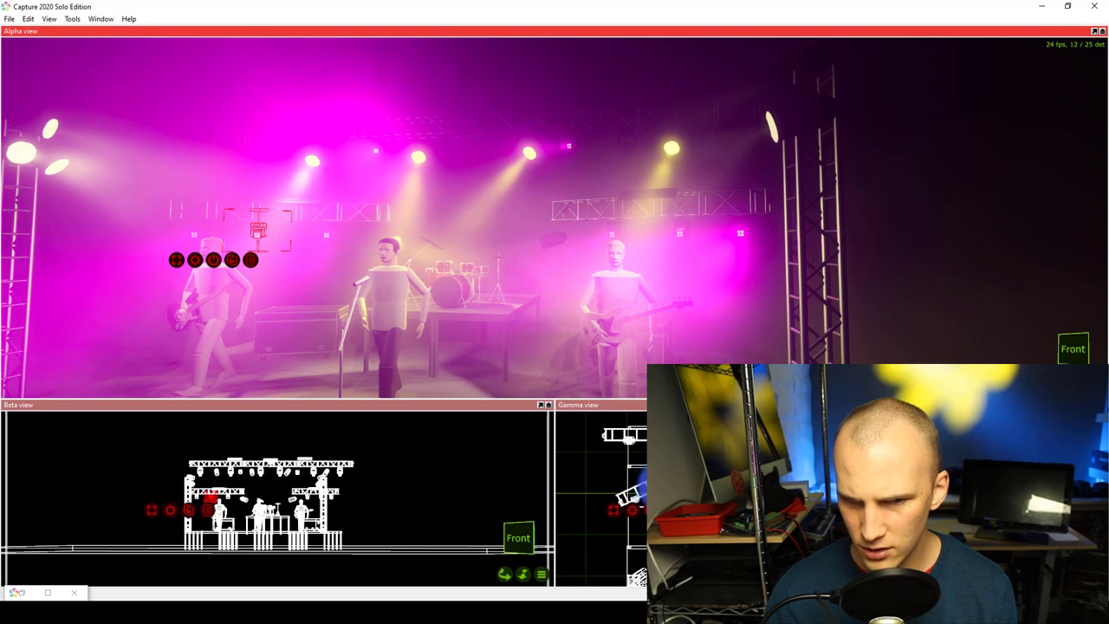
Raise the long truss higher above the stage, then orbit to look down on it.
{"action": "scroll", "coordinate": [644, 546], "scroll_direction": "up", "scroll_amount": 2}
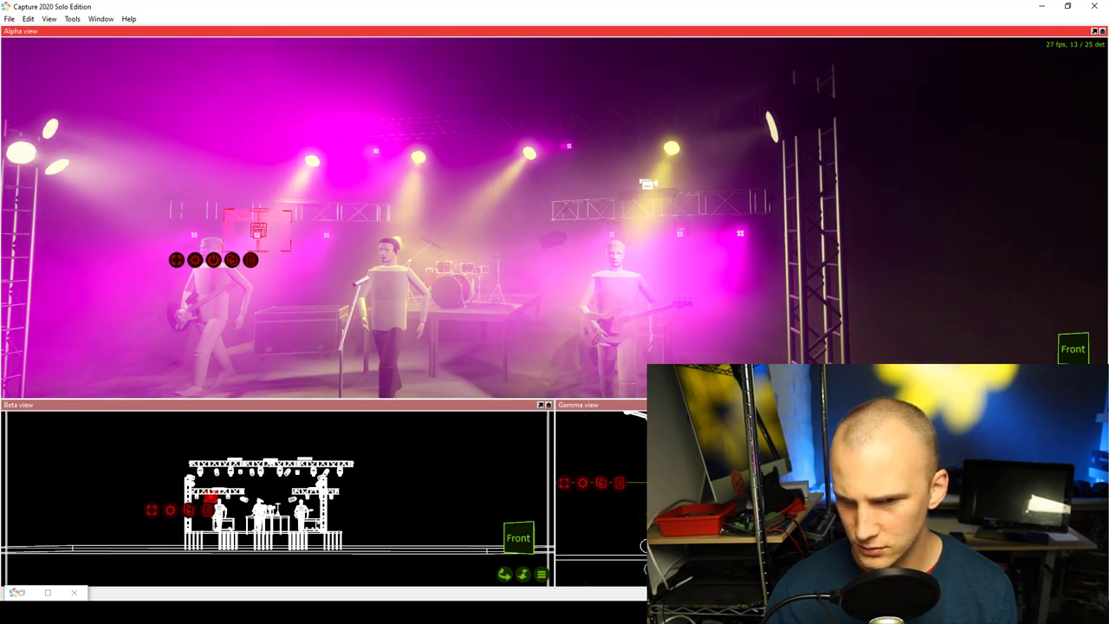
{"action": "left_click", "coordinate": [644, 546]}
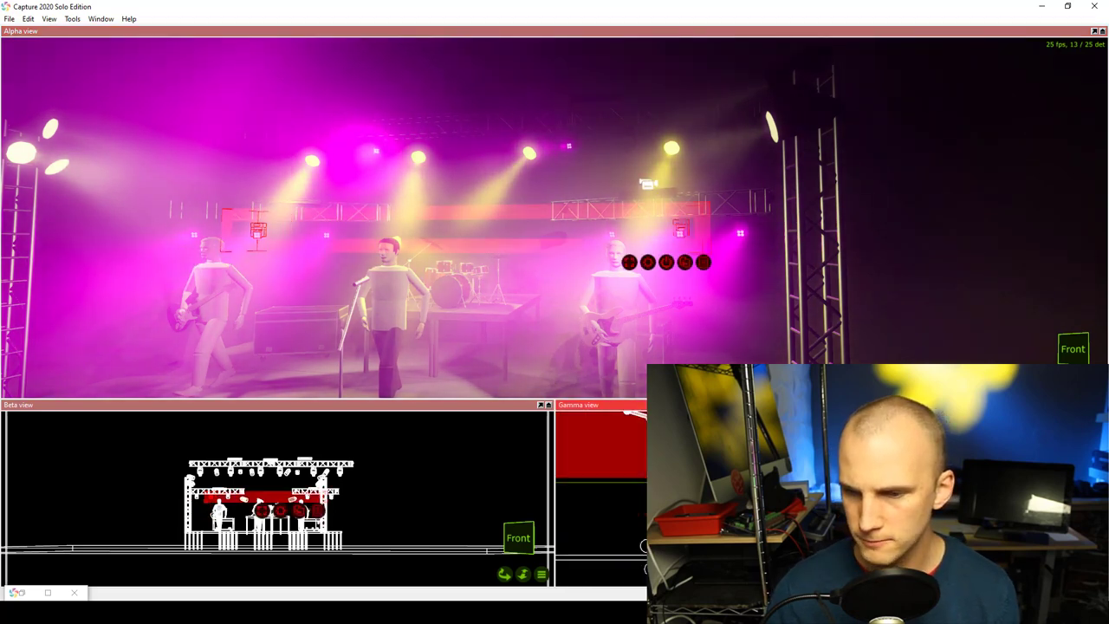
{"action": "left_click", "coordinate": [508, 232]}
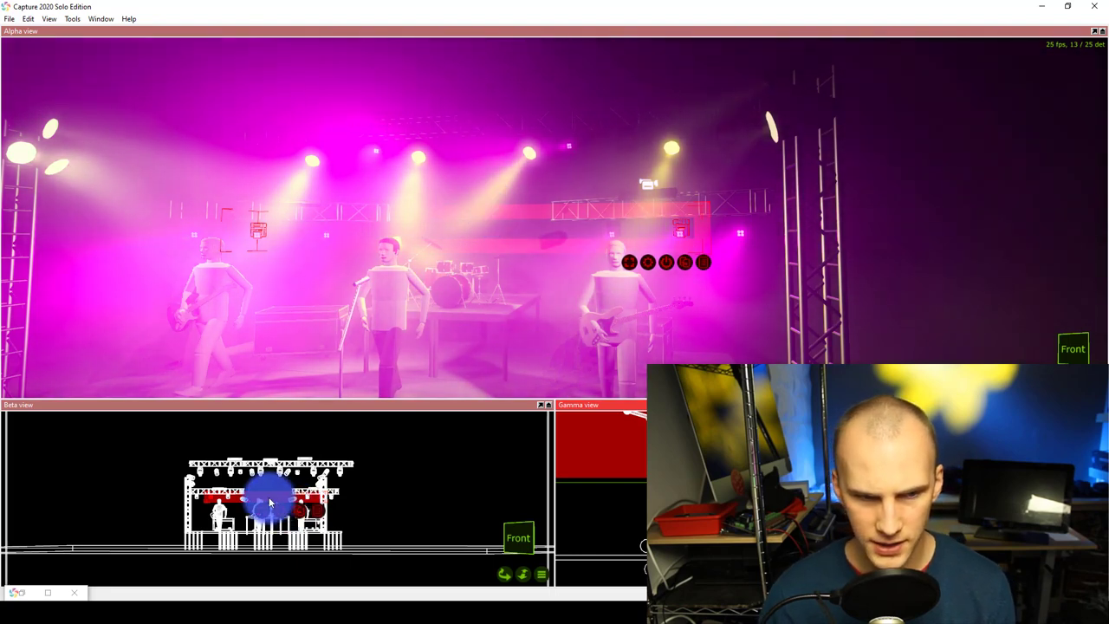
{"action": "left_click_drag", "start_coordinate": [269, 503], "coordinate": [267, 468]}
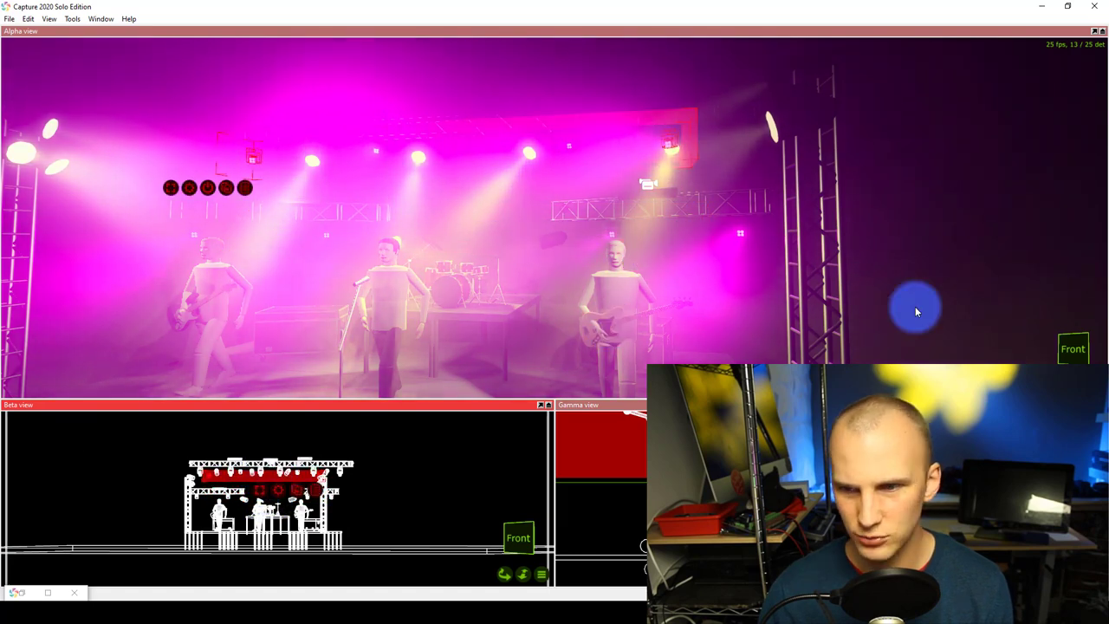
{"action": "right_click_drag", "start_coordinate": [917, 311], "coordinate": [70, 311]}
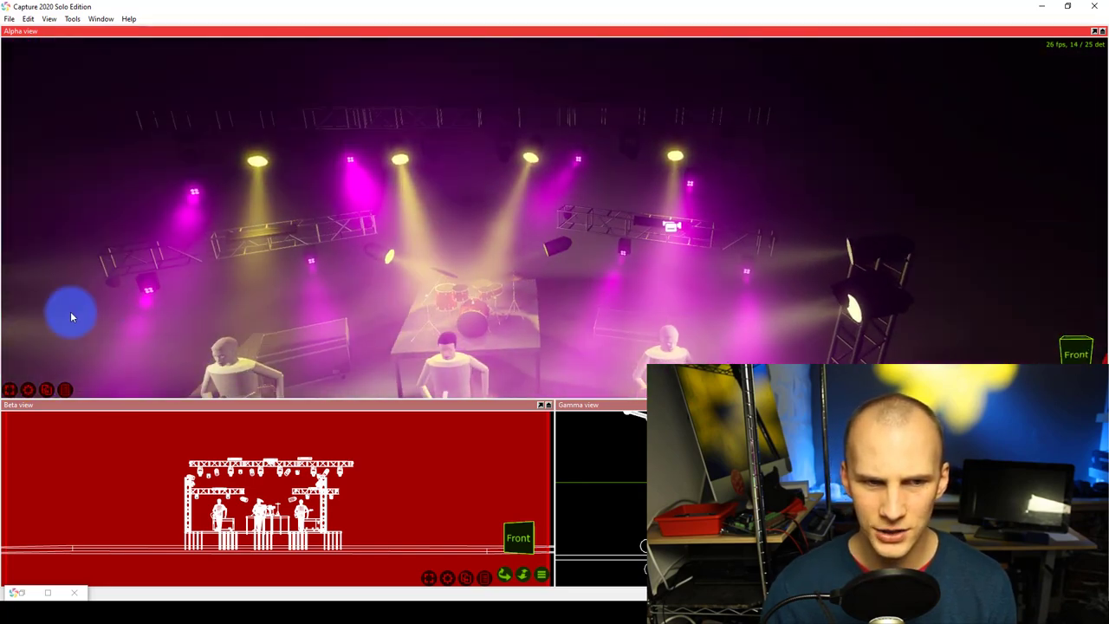
Aim the left magenta fixture's beam down onto the stage, then activate the Gamma plan view.
{"action": "left_click", "coordinate": [144, 299]}
{"action": "left_click_drag", "start_coordinate": [183, 199], "coordinate": [328, 271]}
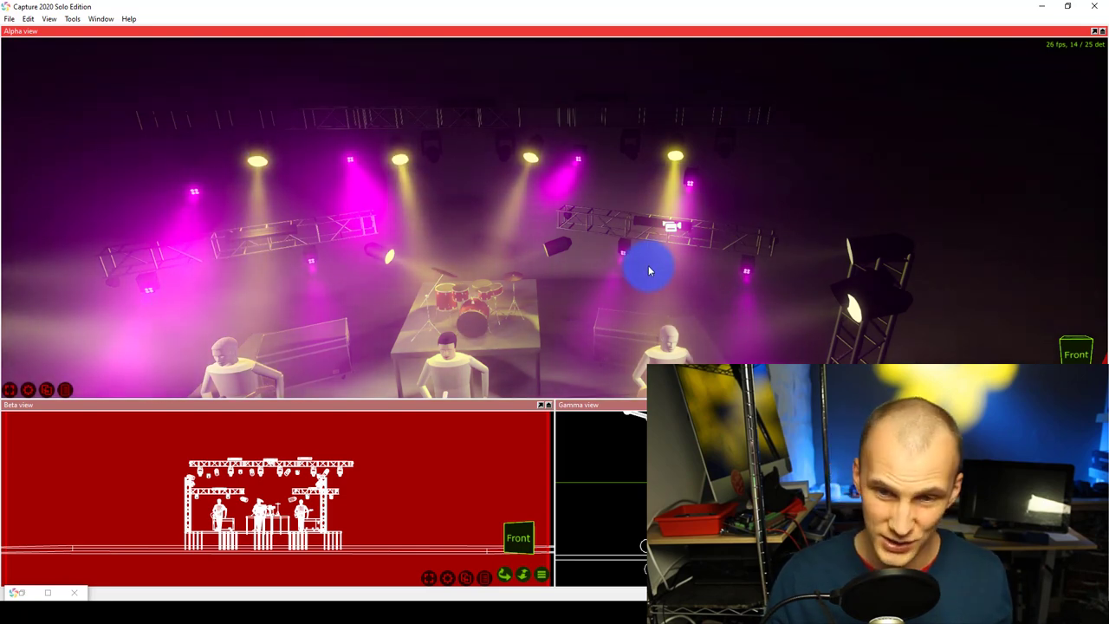
{"action": "scroll", "coordinate": [649, 272], "scroll_direction": "down", "scroll_amount": 3}
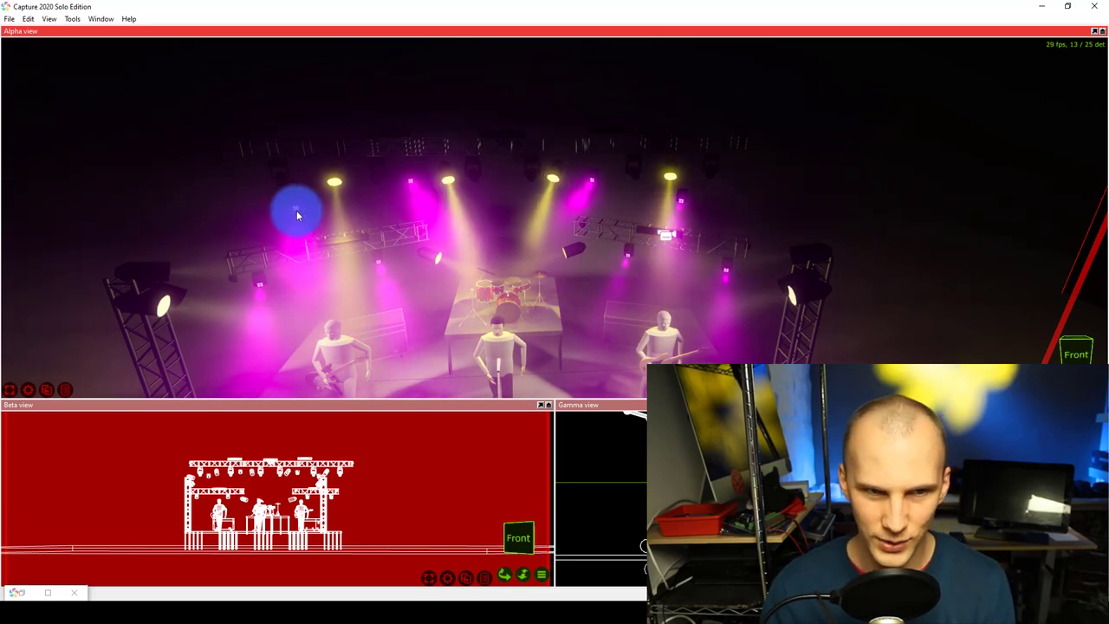
{"action": "left_click", "coordinate": [565, 461]}
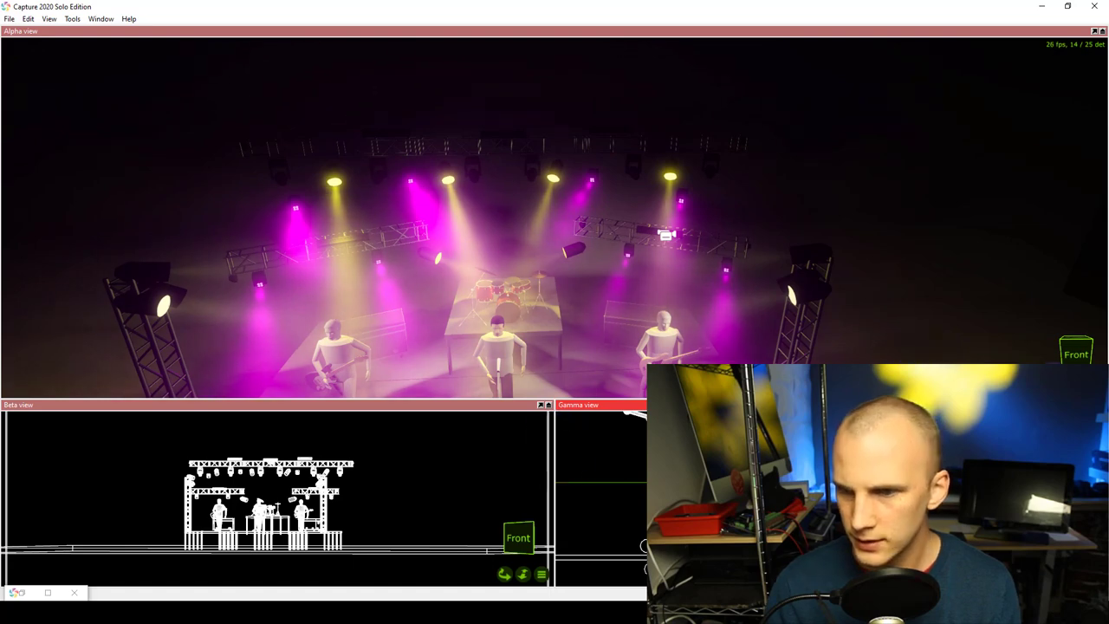
{"action": "scroll", "coordinate": [604, 552], "scroll_direction": "down", "scroll_amount": 5}
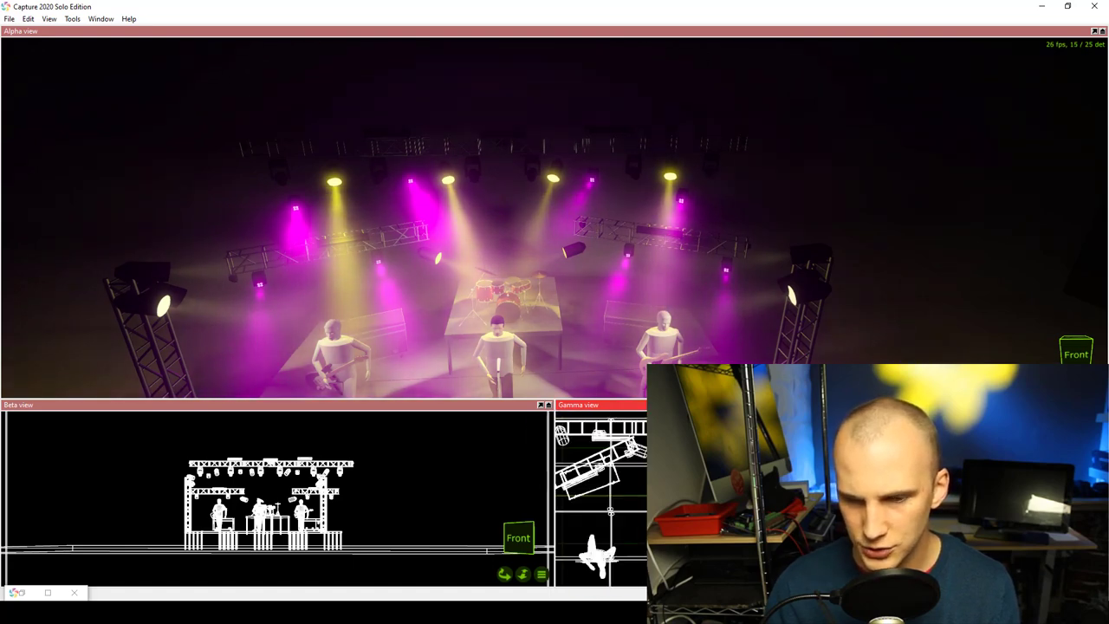
Select the upstage truss fixtures together and drag the group onto the mid truss.
{"action": "left_click", "coordinate": [407, 178]}
{"action": "left_click", "coordinate": [593, 180], "text": "ctrl"}
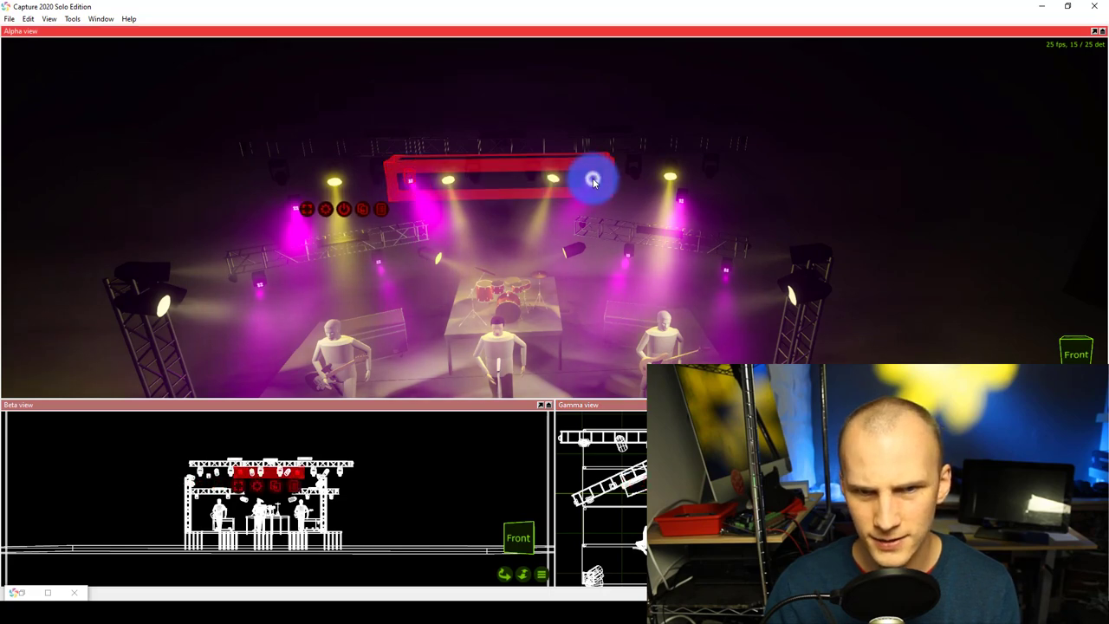
{"action": "left_click", "coordinate": [681, 196], "text": "ctrl"}
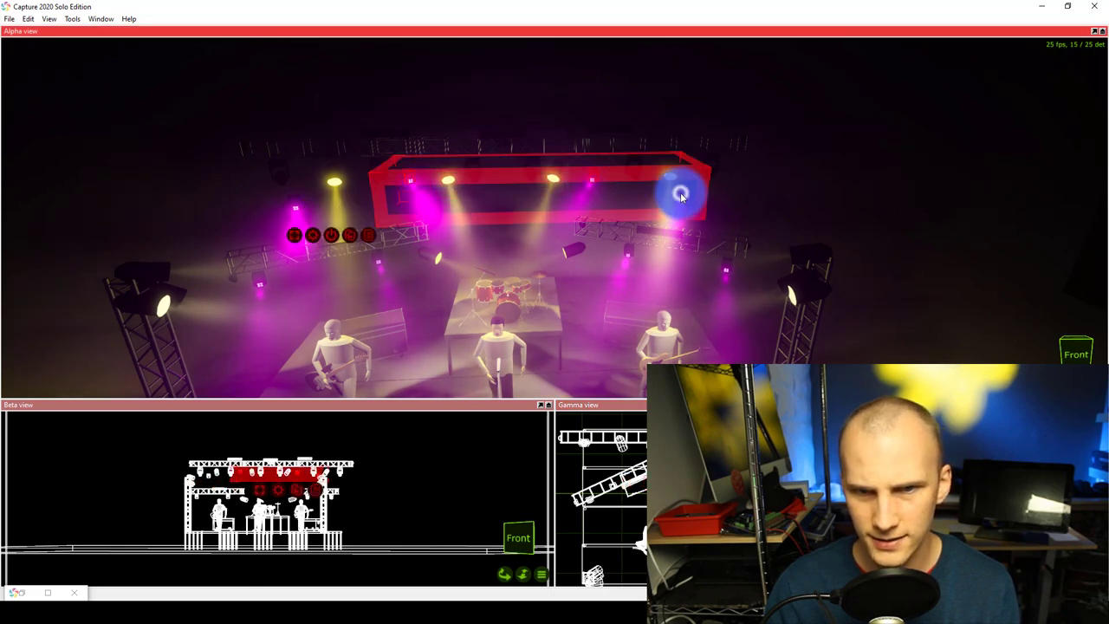
{"action": "left_click", "coordinate": [294, 203], "text": "ctrl"}
{"action": "left_click", "coordinate": [570, 235], "text": "ctrl"}
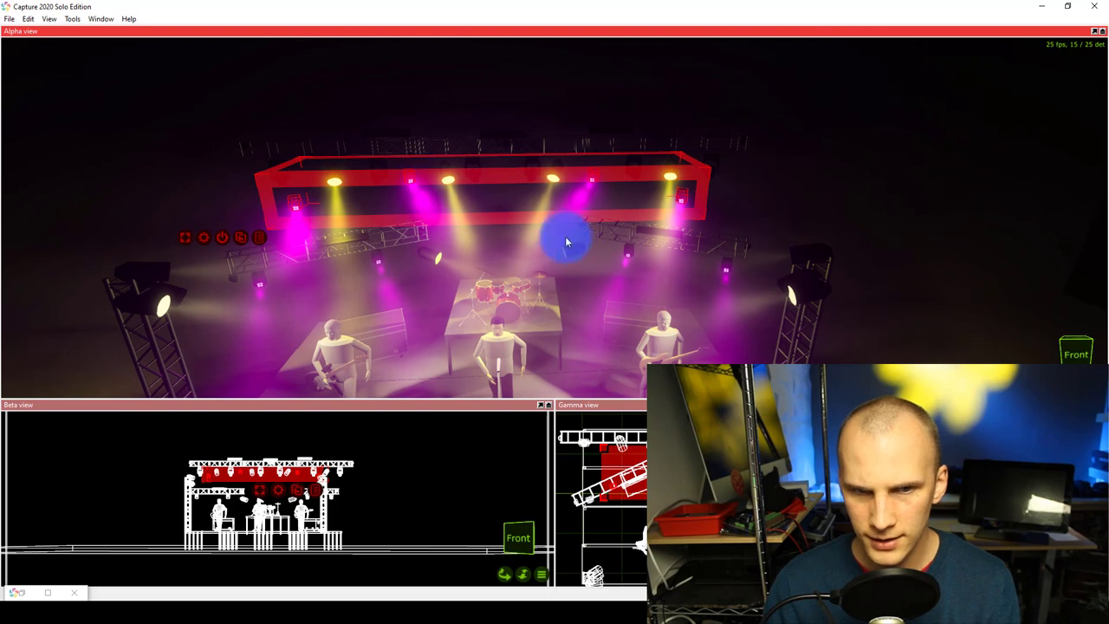
{"action": "left_click", "coordinate": [534, 174], "text": "ctrl"}
{"action": "left_click_drag", "start_coordinate": [507, 180], "coordinate": [500, 158]}
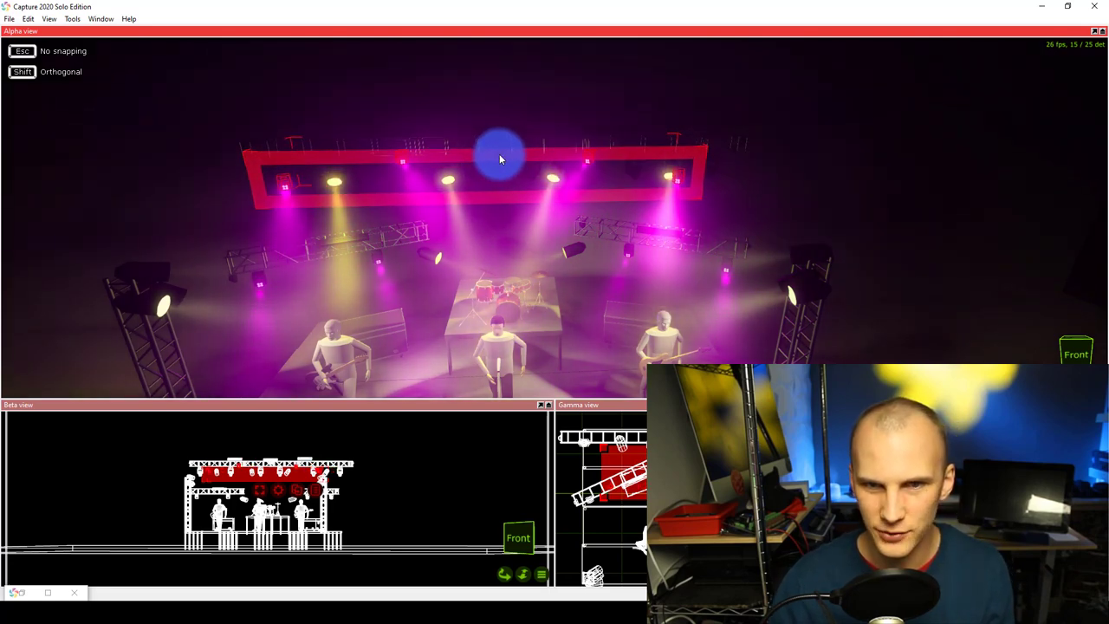
Clear the selection and bring the camera lower and closer to the stage.
{"action": "left_click", "coordinate": [636, 97]}
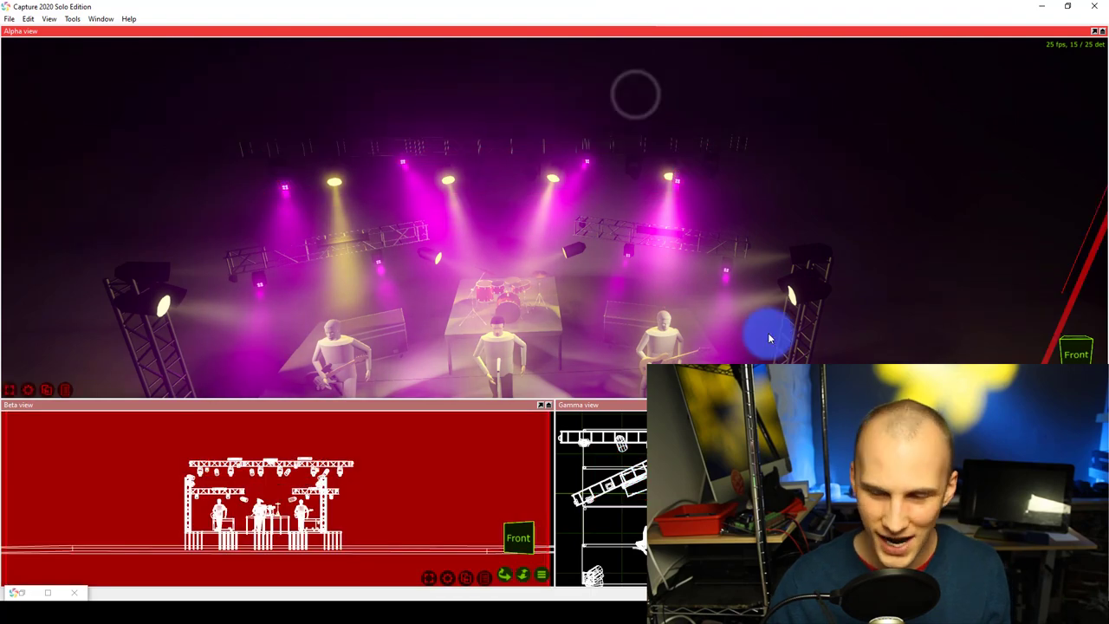
{"action": "left_click", "coordinate": [905, 301]}
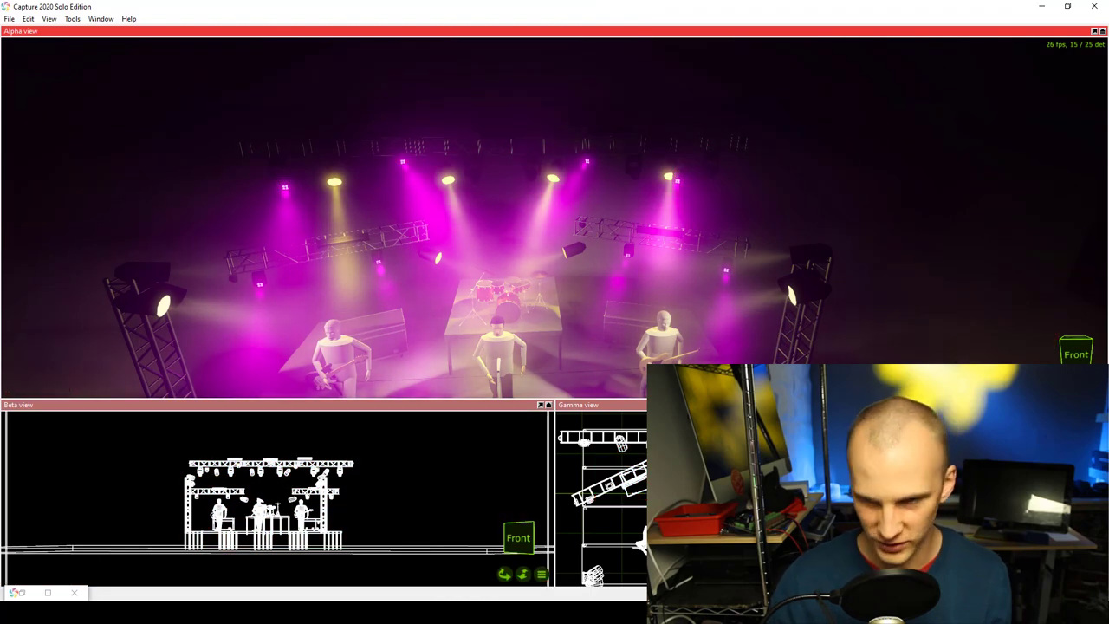
{"action": "right_click_drag", "start_coordinate": [905, 302], "coordinate": [886, 282]}
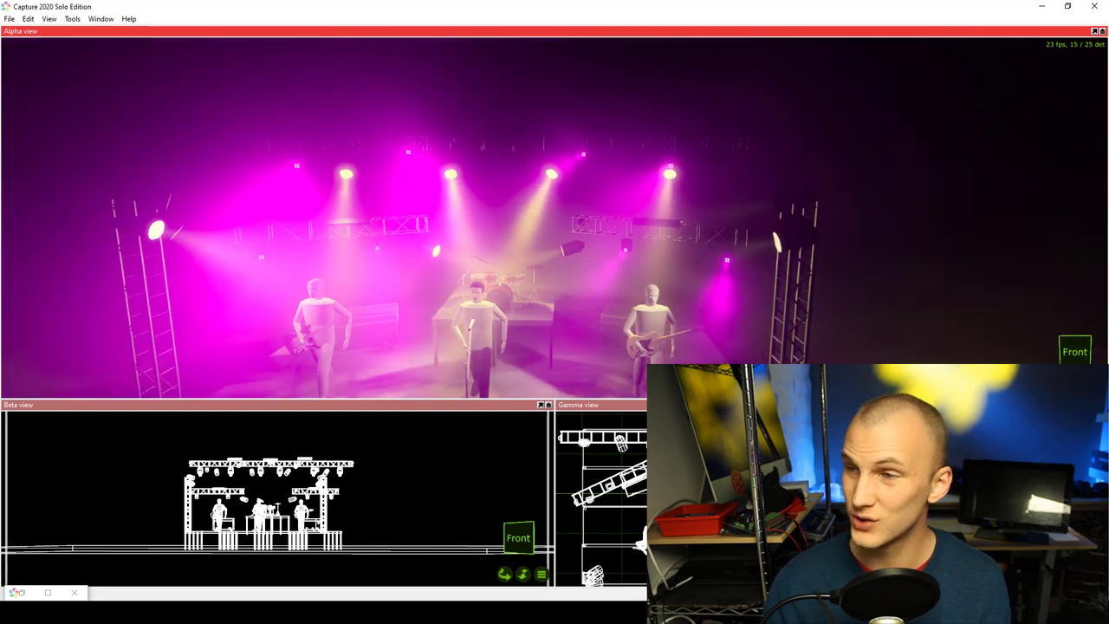